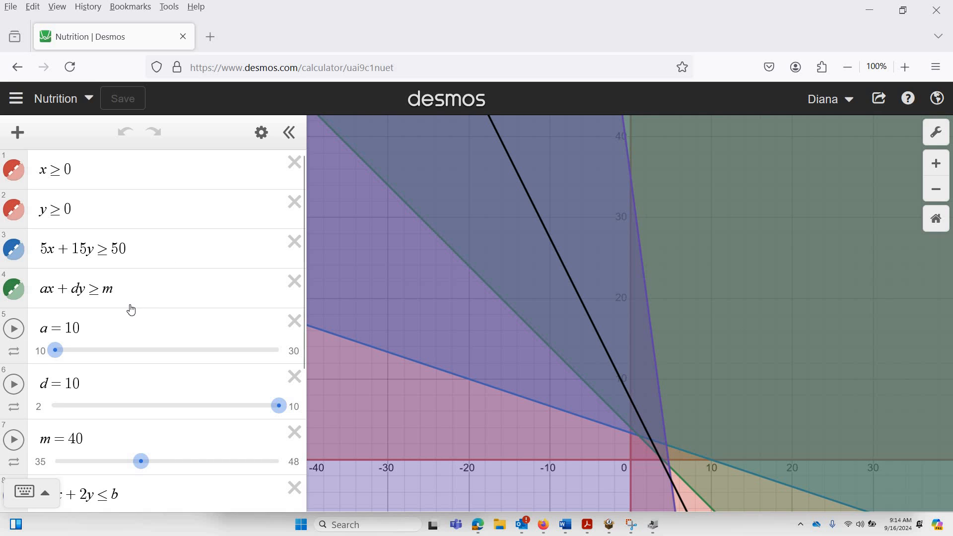
# Set slider a to 20 and slider d to 5 for the constraint ax + dy ≥ m.
pyautogui.click(56, 351)
pyautogui.moveTo(104, 352); pyautogui.dragTo(167, 354)
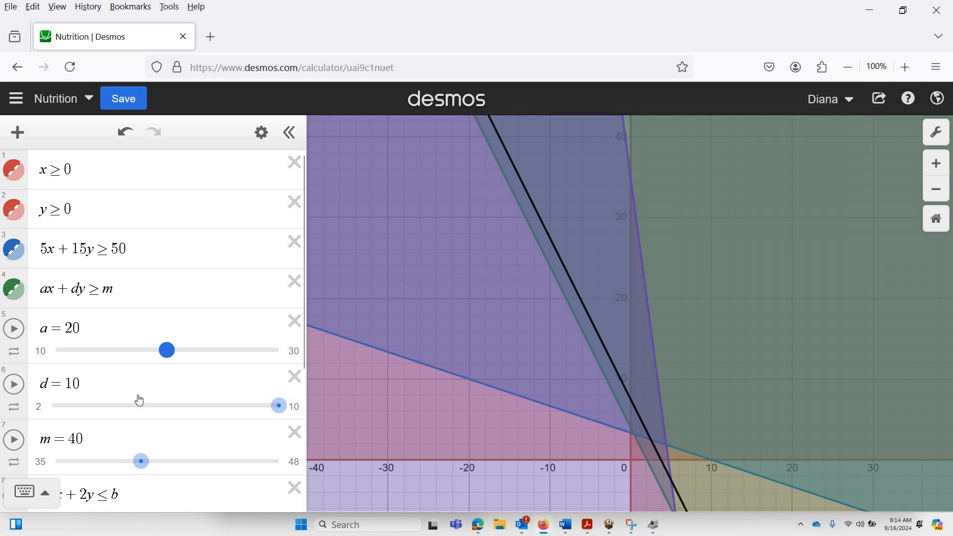
pyautogui.moveTo(237, 417); pyautogui.dragTo(141, 415)
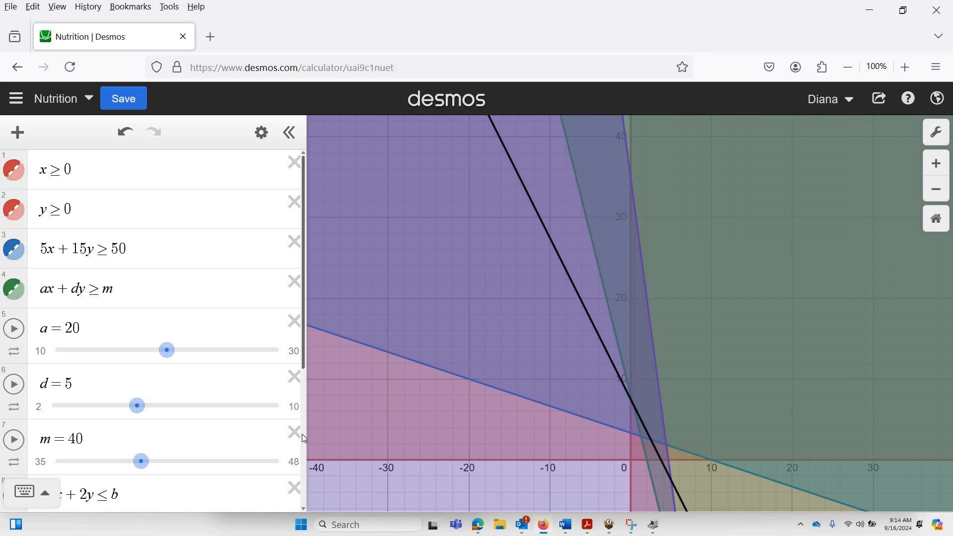
# Set slider b to 60 for the constraint 15x + 2y ≤ b.
pyautogui.scroll(-2, 302, 434)
pyautogui.scroll(-3, 301, 436)
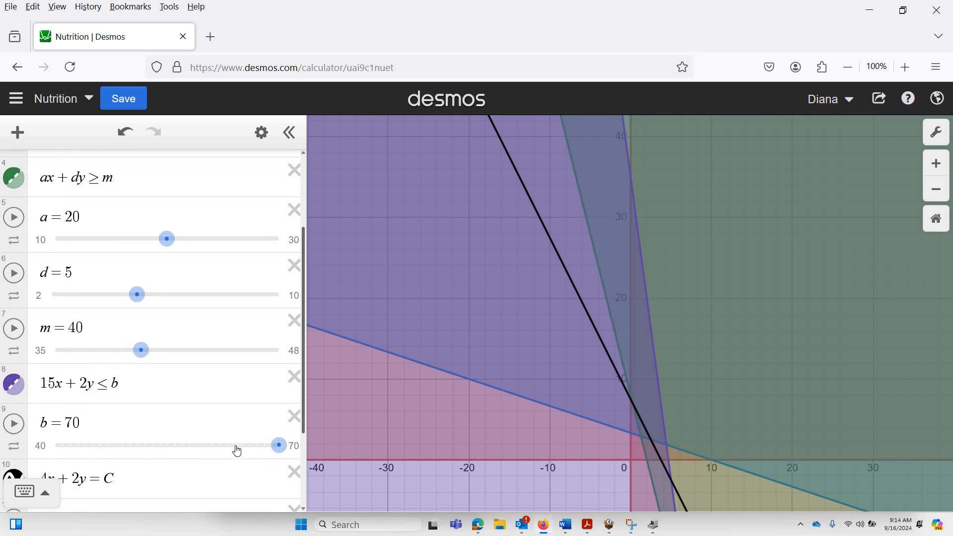
pyautogui.moveTo(277, 452); pyautogui.dragTo(202, 450)
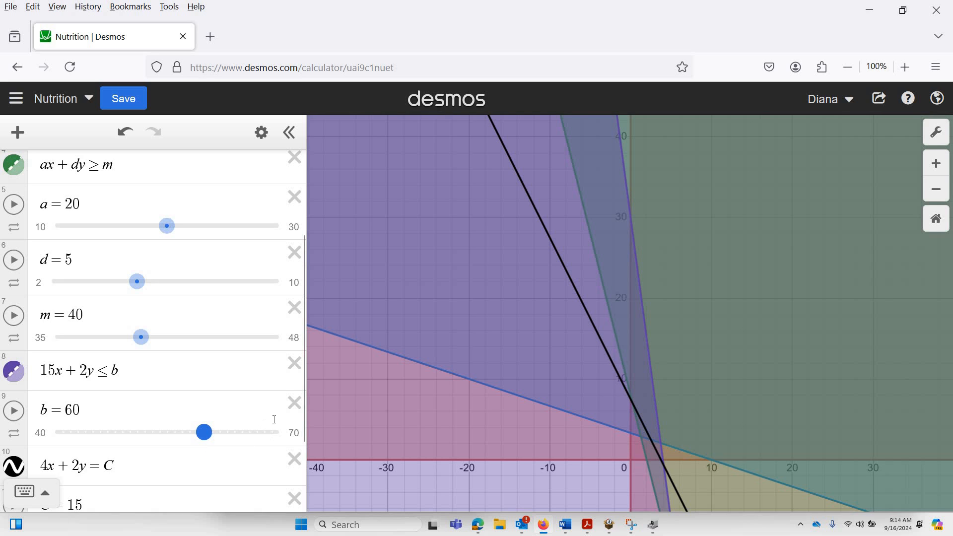
# Lower slider C of the objective line 4x + 2y = C to 12 and on to its minimum of 10.
pyautogui.moveTo(304, 431); pyautogui.dragTo(304, 454)
pyautogui.scroll(-2, 303, 475)
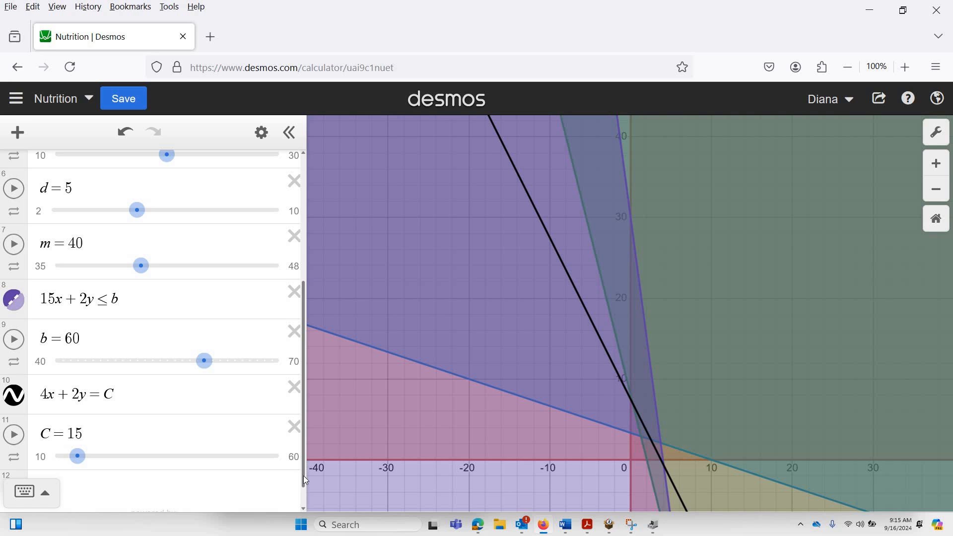
pyautogui.click(76, 458)
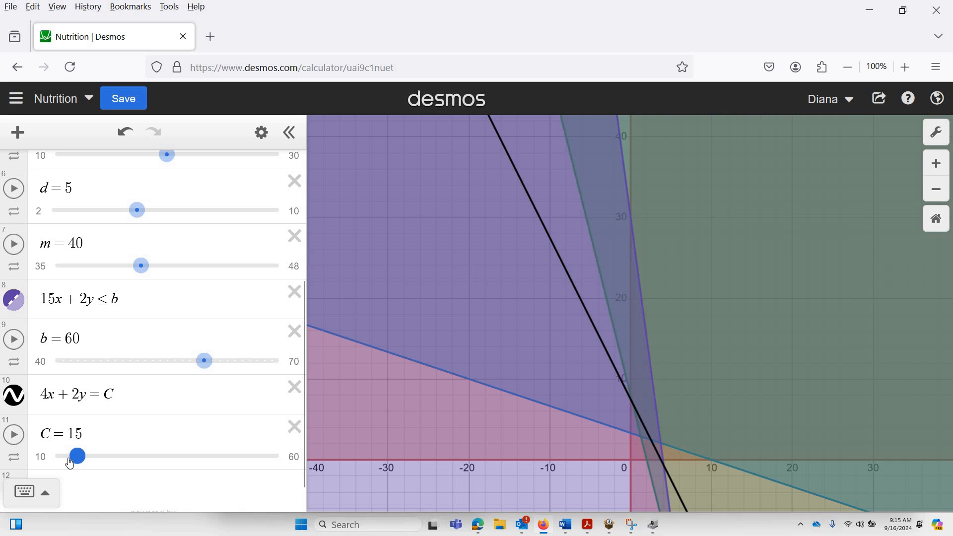
pyautogui.scroll(-1, 67, 465)
pyautogui.press('Left')
pyautogui.press('Left')
pyautogui.press('Left')
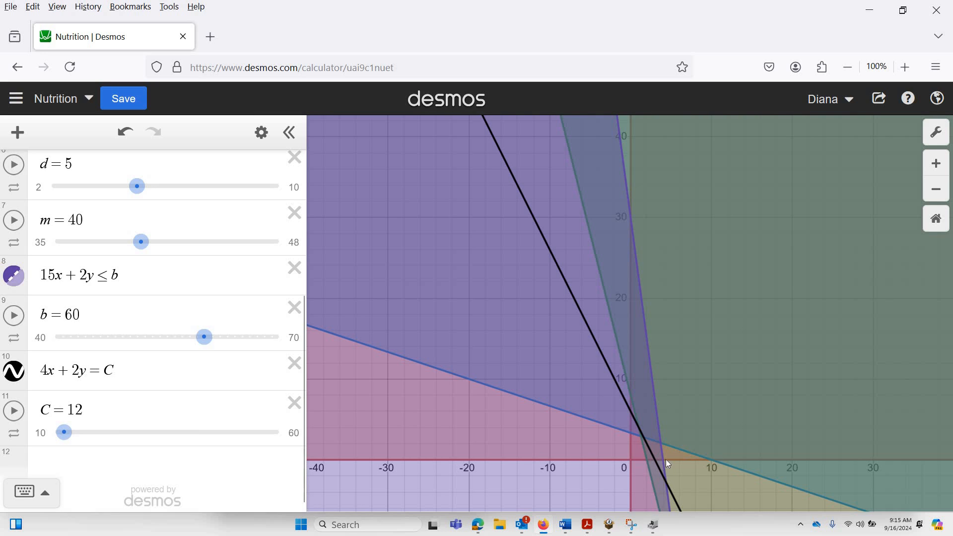
pyautogui.click(56, 437)
pyautogui.moveTo(56, 436); pyautogui.dragTo(56, 437)
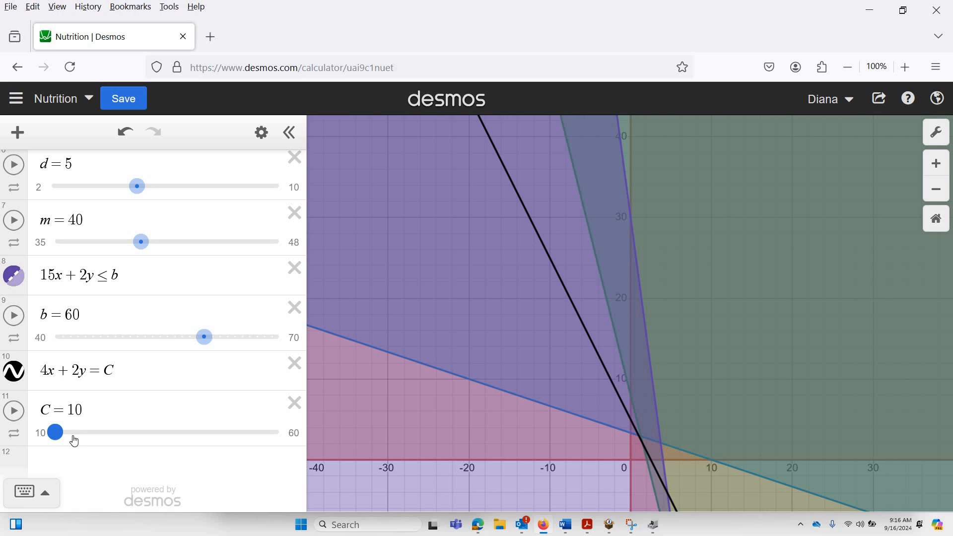
# Raise slider C to 19 and keep increasing it to its maximum of 60, moving the objective line outward.
pyautogui.moveTo(79, 440); pyautogui.dragTo(96, 442)
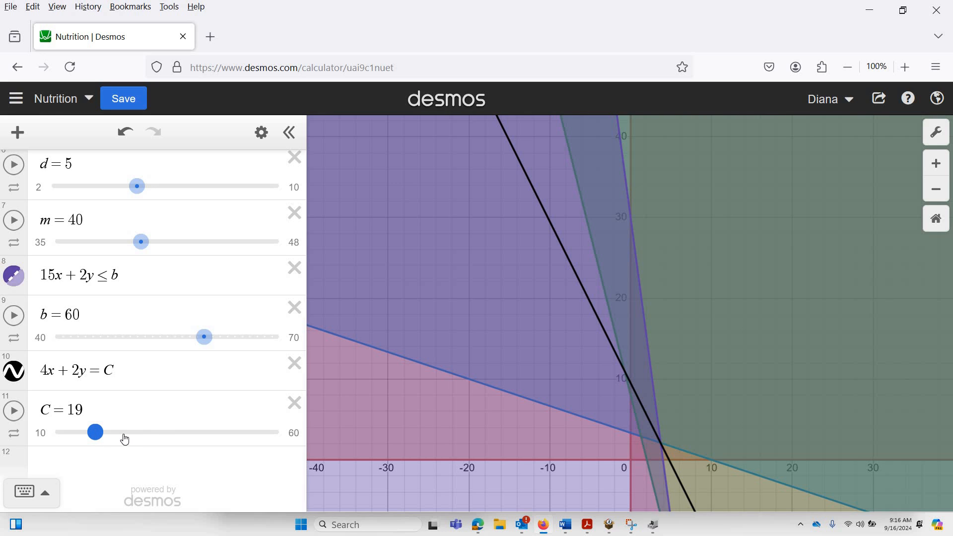
pyautogui.press('Right')
pyautogui.press('Right')
pyautogui.press('Right')
pyautogui.press('Right')
pyautogui.press('Right')
pyautogui.press('Right')
pyautogui.press('Right')
pyautogui.press('Right')
pyautogui.press('Right')
pyautogui.press('Right')
pyautogui.press('Right')
pyautogui.press('Right')
pyautogui.press('Right')
pyautogui.press('Right')
pyautogui.press('Right')
pyautogui.press('Right')
pyautogui.press('Right')
pyautogui.press('Right')
pyautogui.press('Right')
pyautogui.press('Right')
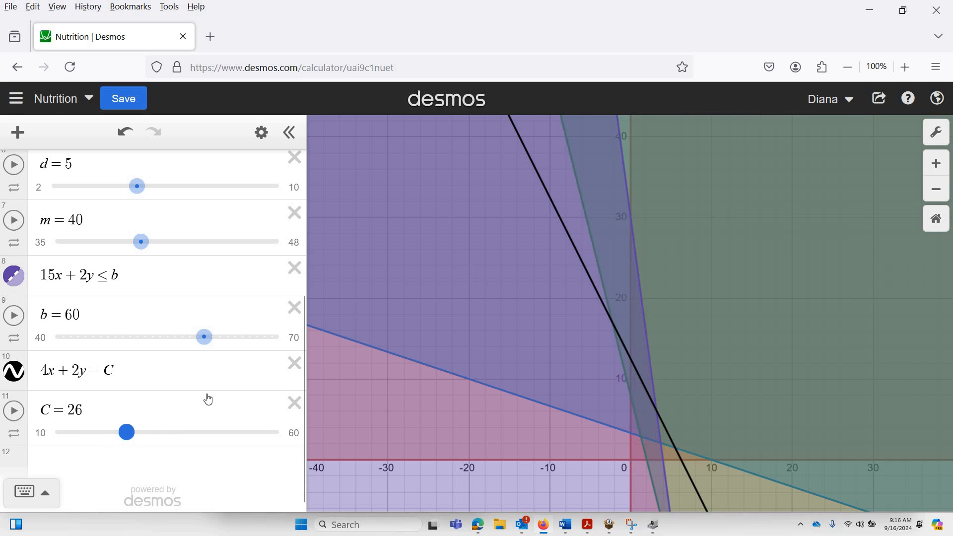
pyautogui.press('Right')
pyautogui.press('Right')
pyautogui.press('Right')
pyautogui.press('Right')
pyautogui.press('Right')
pyautogui.press('Right')
pyautogui.press('Right')
pyautogui.press('Right')
pyautogui.press('Right')
pyautogui.press('Right')
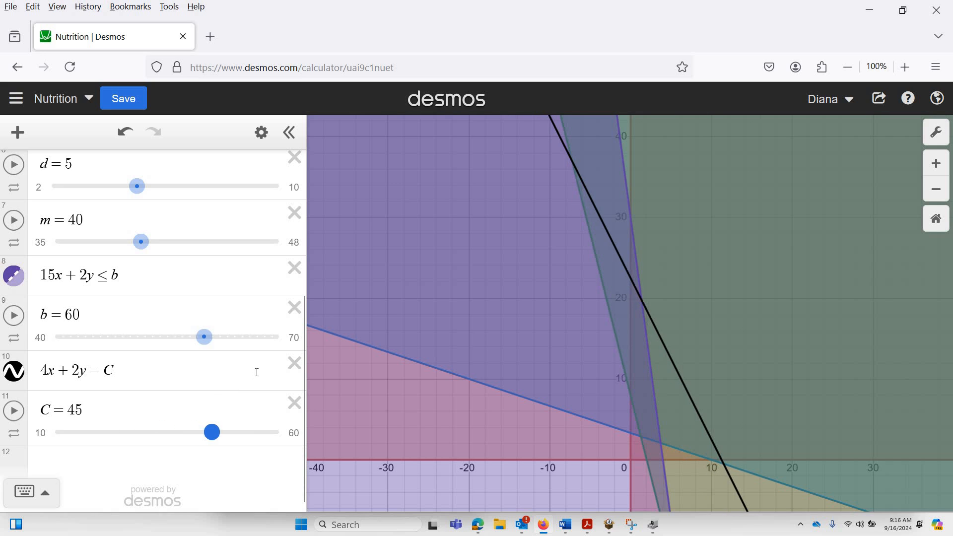
pyautogui.press('Right')
pyautogui.press('Right')
pyautogui.press('Right')
pyautogui.press('Right')
pyautogui.press('Right')
pyautogui.press('Right')
pyautogui.press('Right')
pyautogui.press('Right')
pyautogui.press('Right')
pyautogui.press('Right')
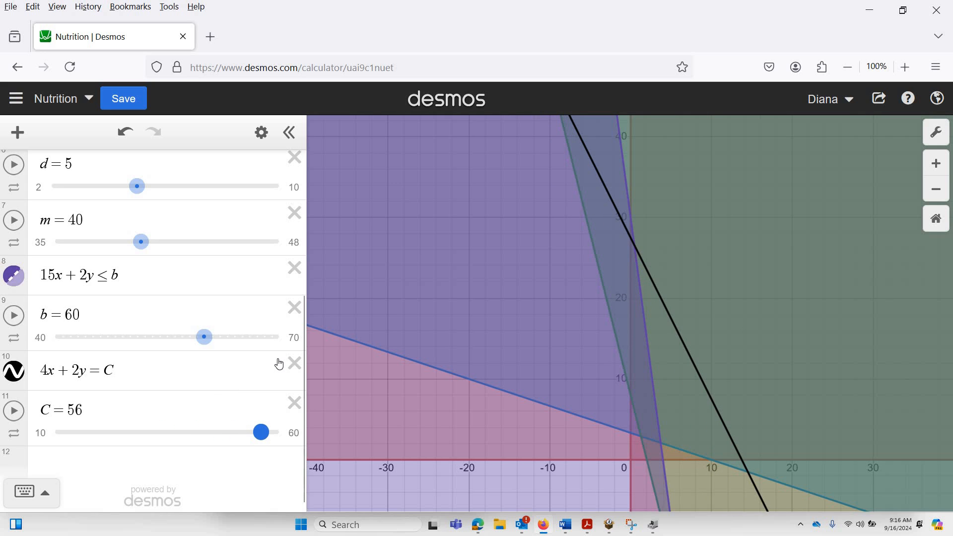
pyautogui.press('Right')
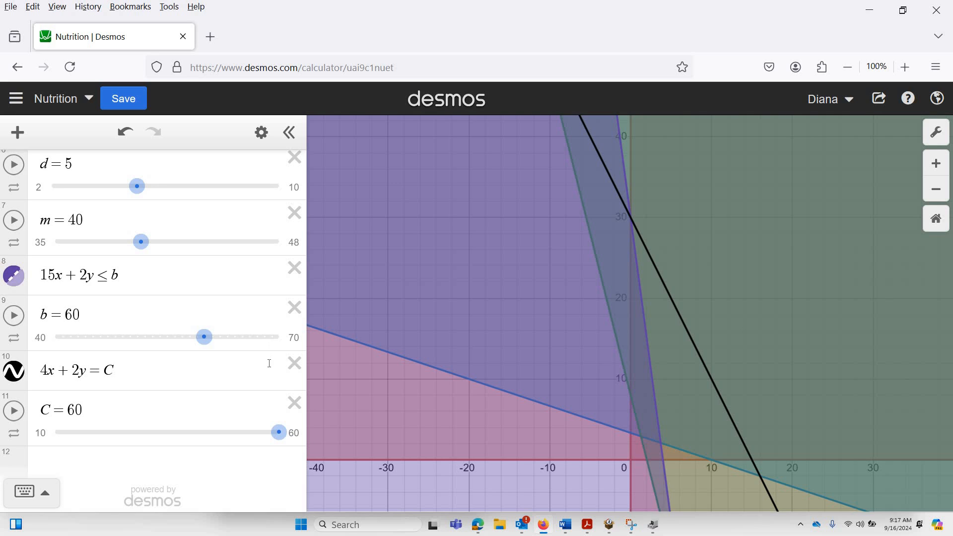
# Add the inequality z·x + y ≤ 10 as a new expression below the C slider.
pyautogui.click(69, 460)
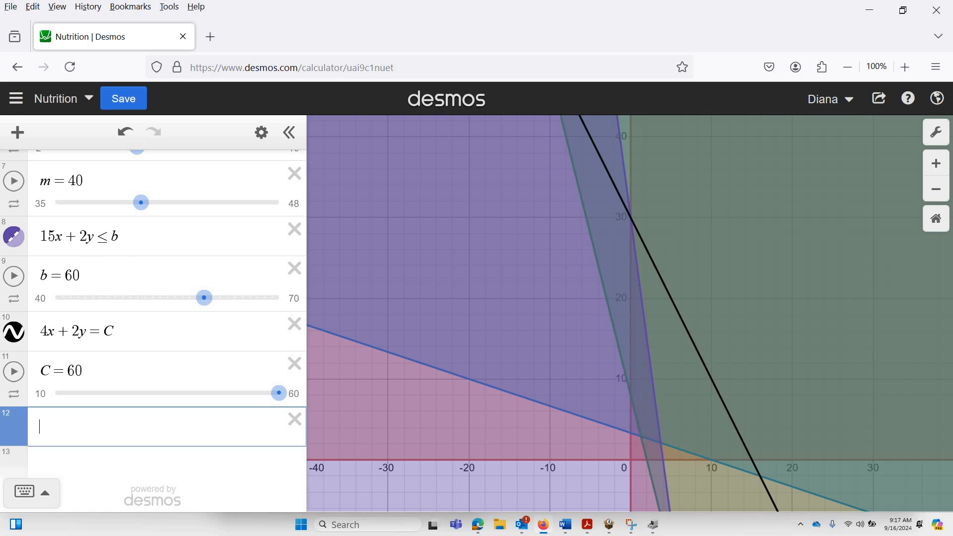
pyautogui.write('z*x+')
pyautogui.write('y')
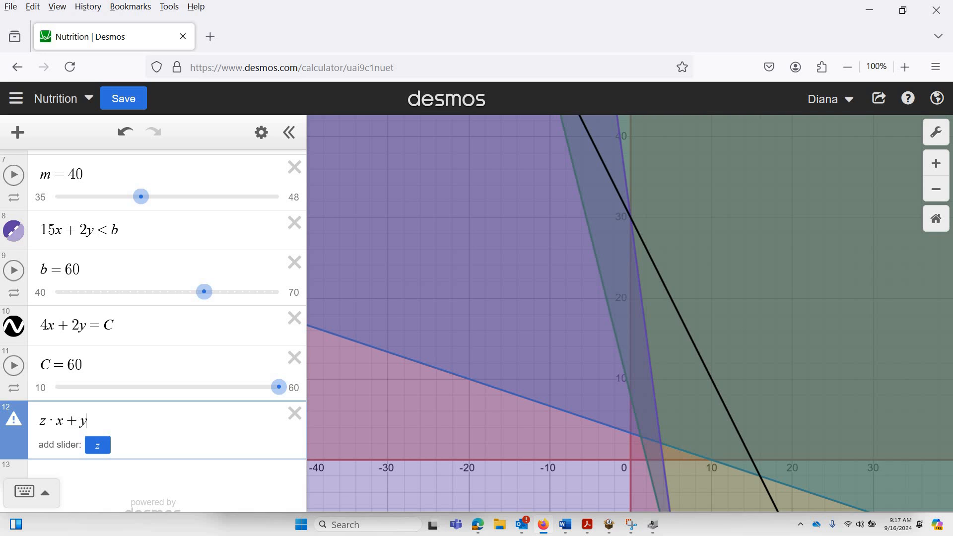
pyautogui.write('=')
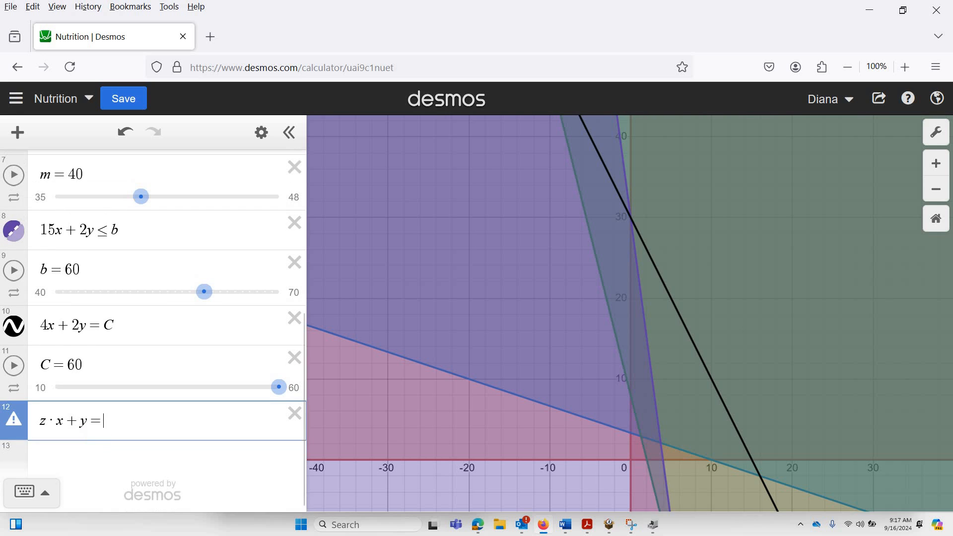
pyautogui.press('BackSpace')
pyautogui.write('<=')
pyautogui.write('10')
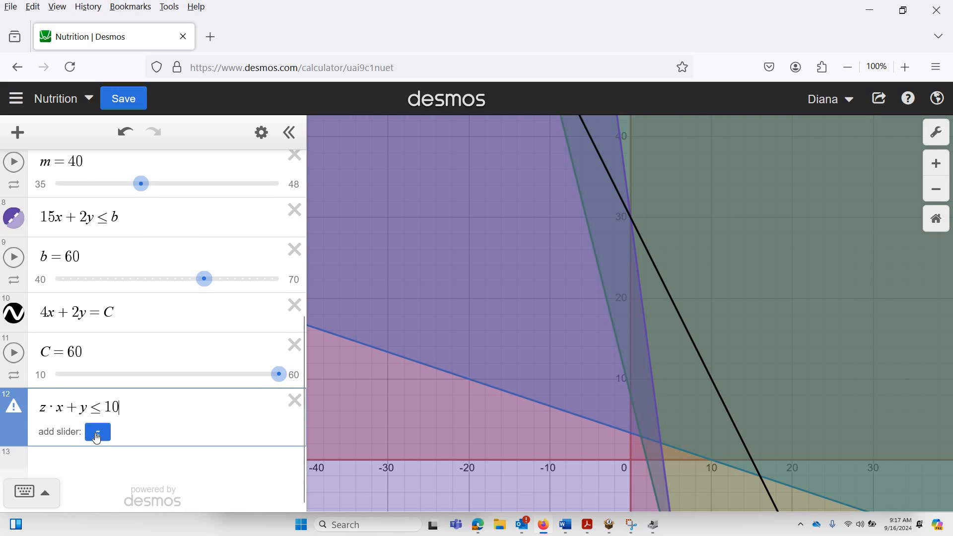
# Add a slider for z ranging from 10 to 20 with a step of .1, and delete that slider.
pyautogui.click(92, 436)
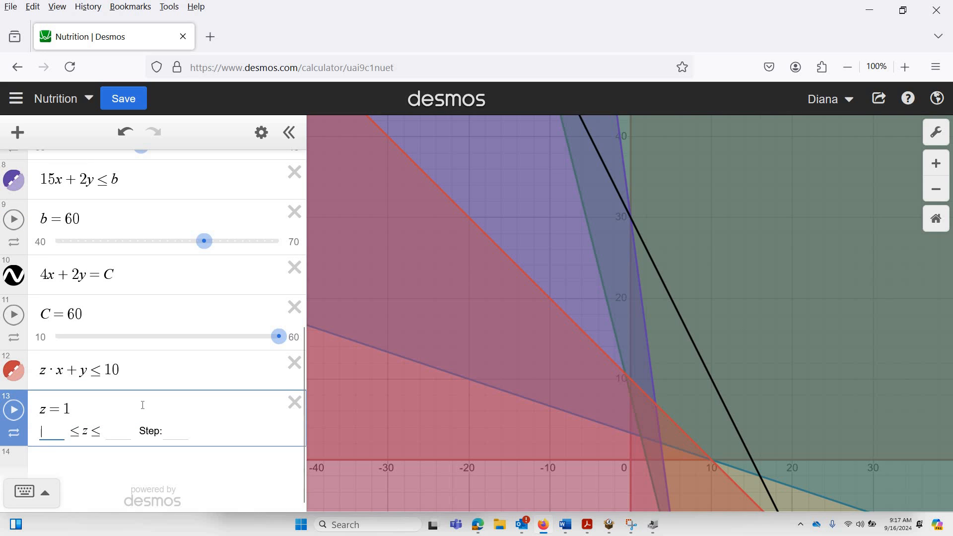
pyautogui.write('10')
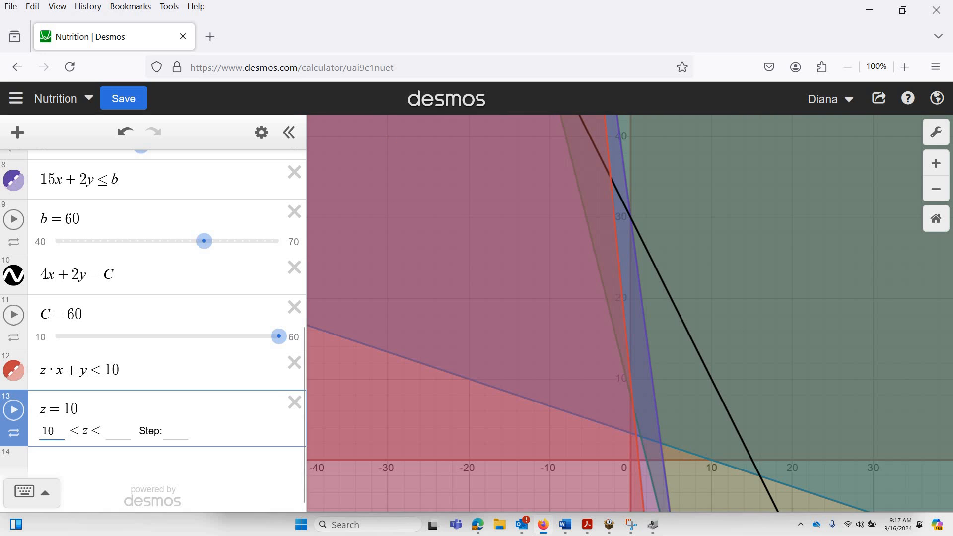
pyautogui.press('Tab')
pyautogui.write('20')
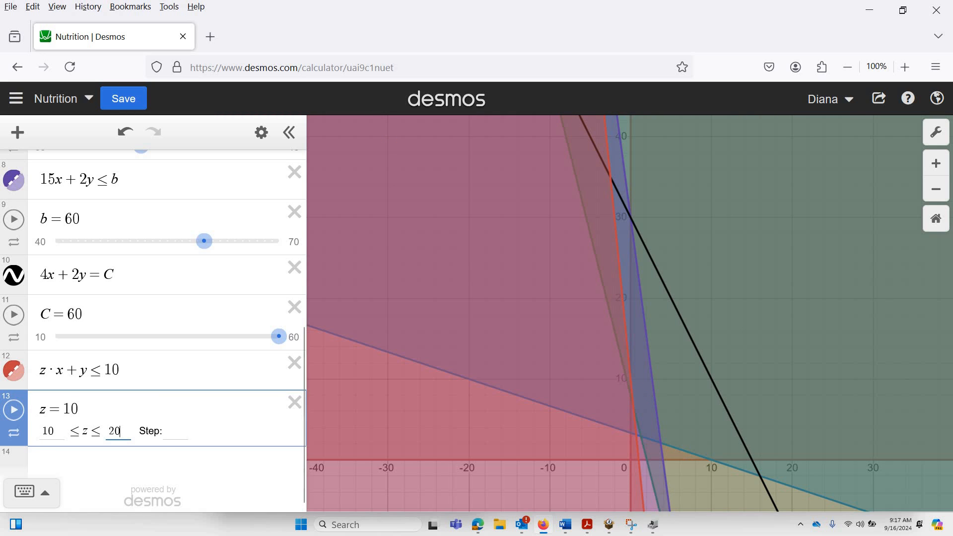
pyautogui.press('Tab')
pyautogui.write('.1')
pyautogui.click(294, 402)
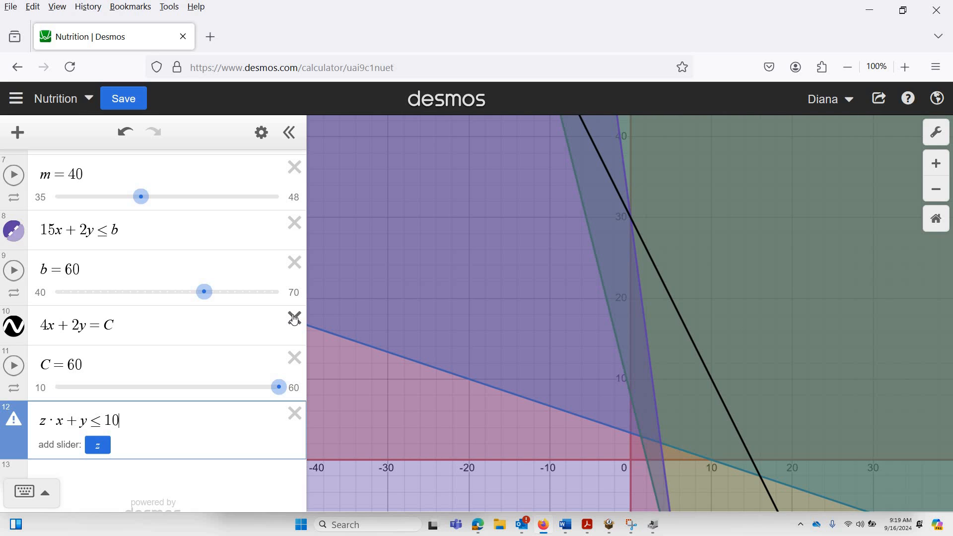
# Copy the Desmos graph's web address and switch to the calendar in Outlook.
pyautogui.click(438, 71)
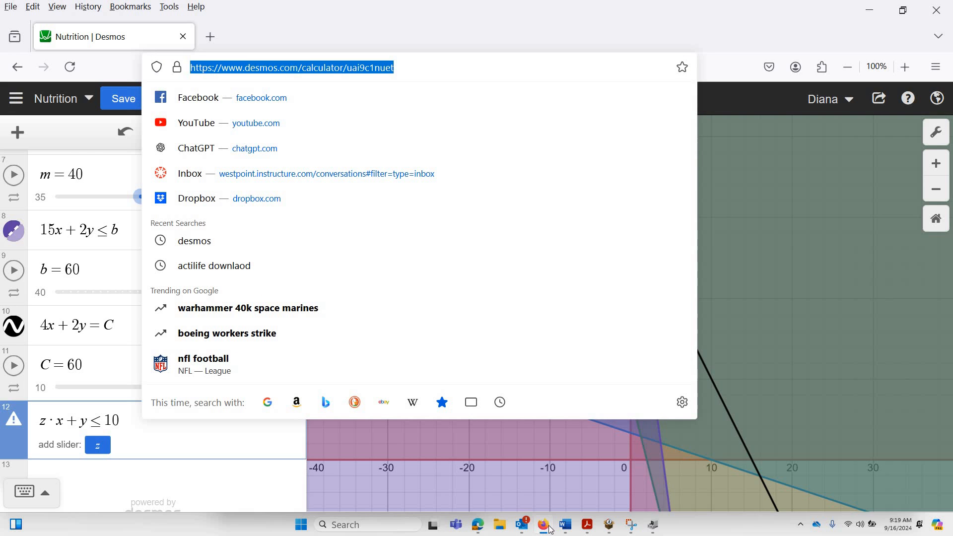
pyautogui.moveTo(527, 532)
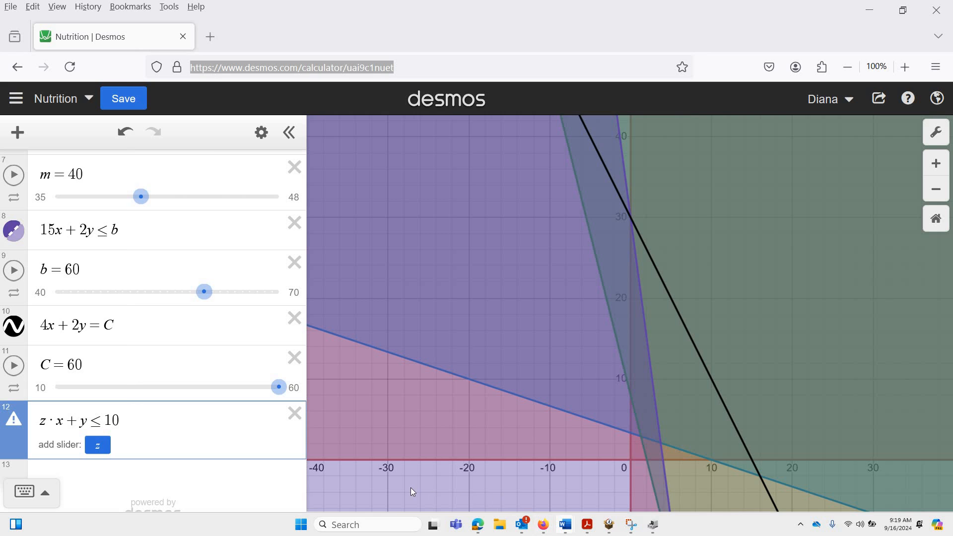
pyautogui.click(373, 472)
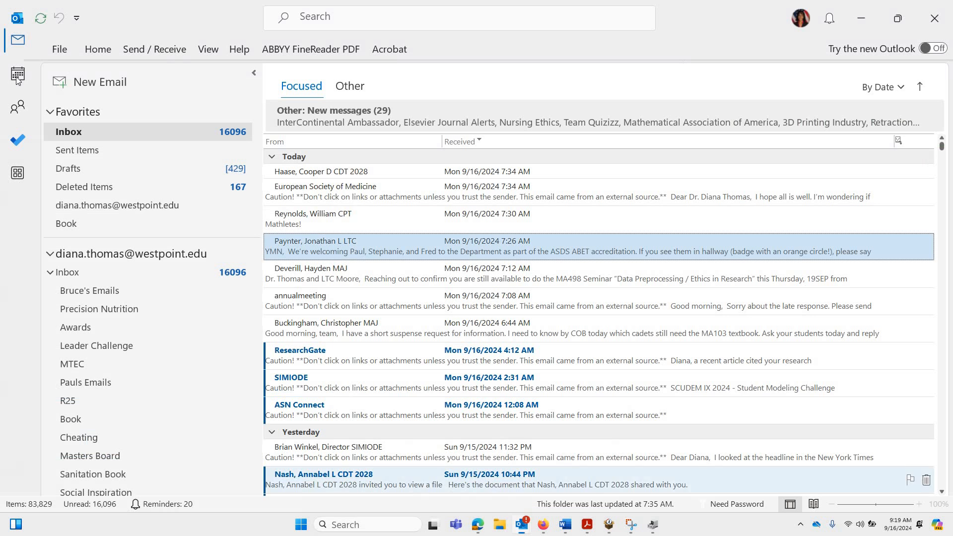
pyautogui.hotkey('ctrl', '2')
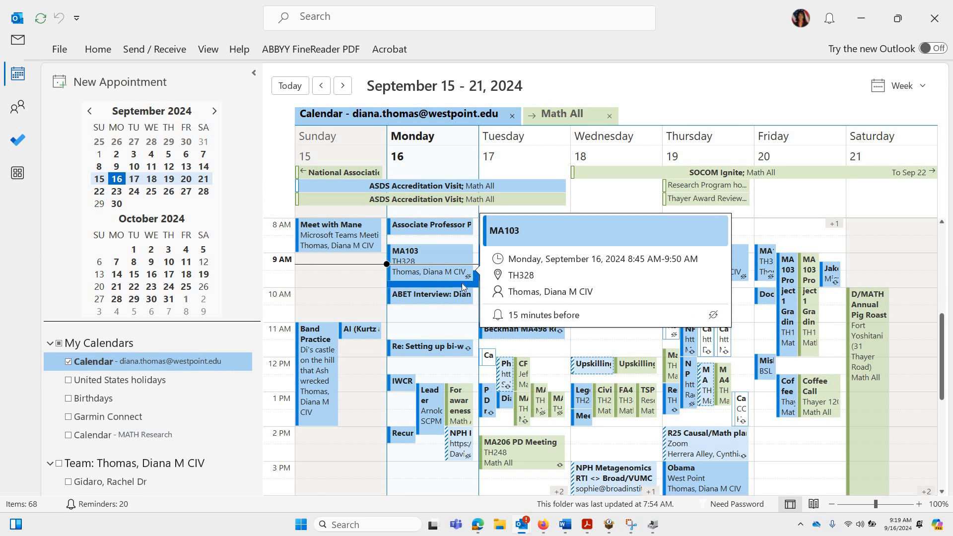
# Open only Monday's 8:45 AM MA103 meeting occurrence, and create and send a new e-mail to its attendees.
pyautogui.doubleClick(454, 278)
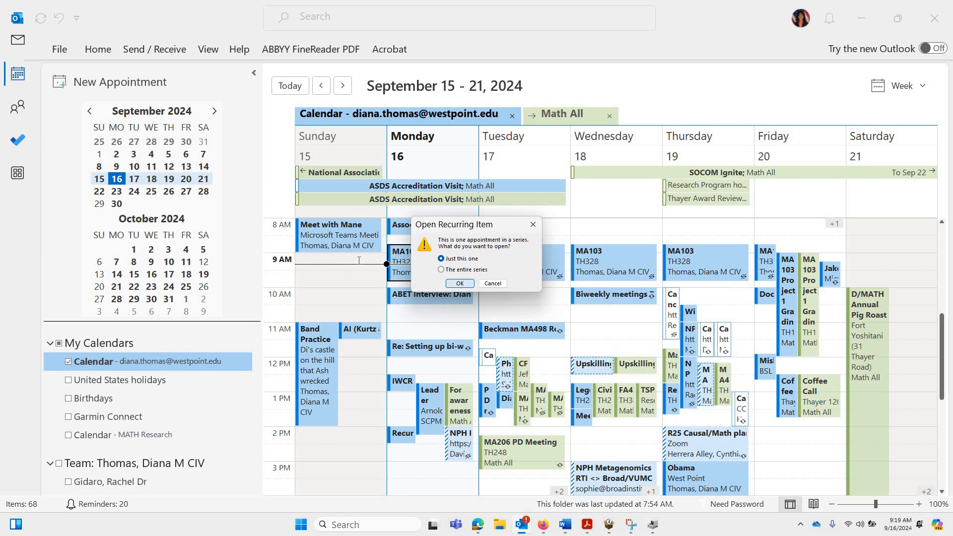
pyautogui.click(459, 283)
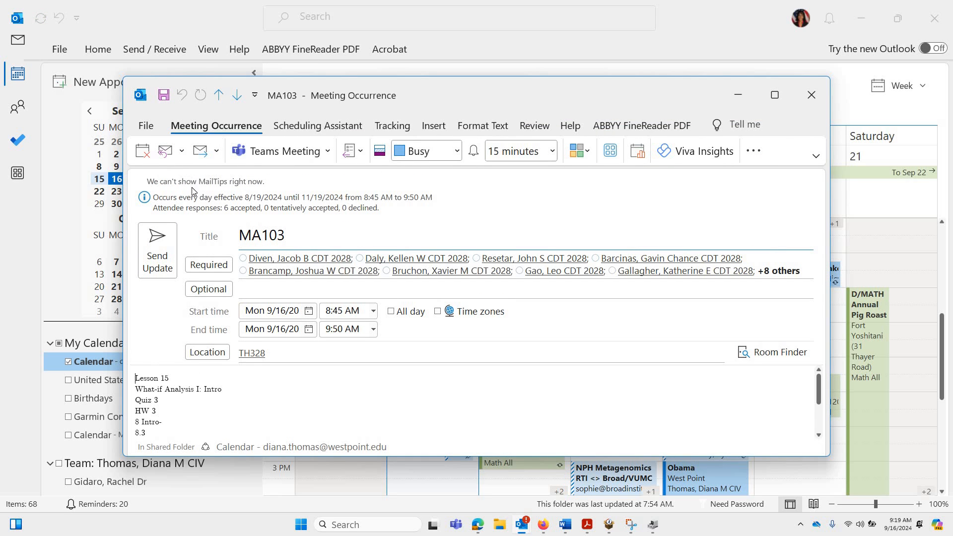
pyautogui.click(182, 151)
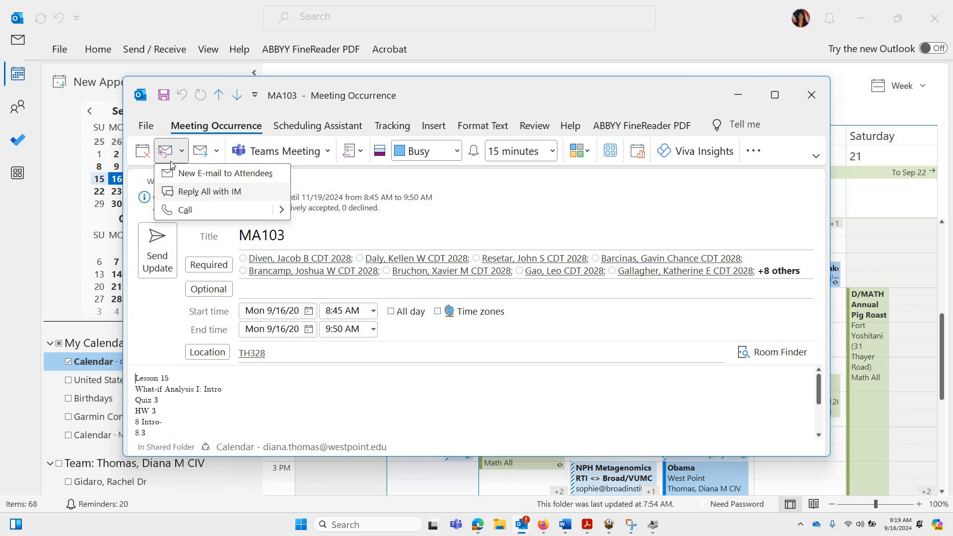
pyautogui.click(213, 173)
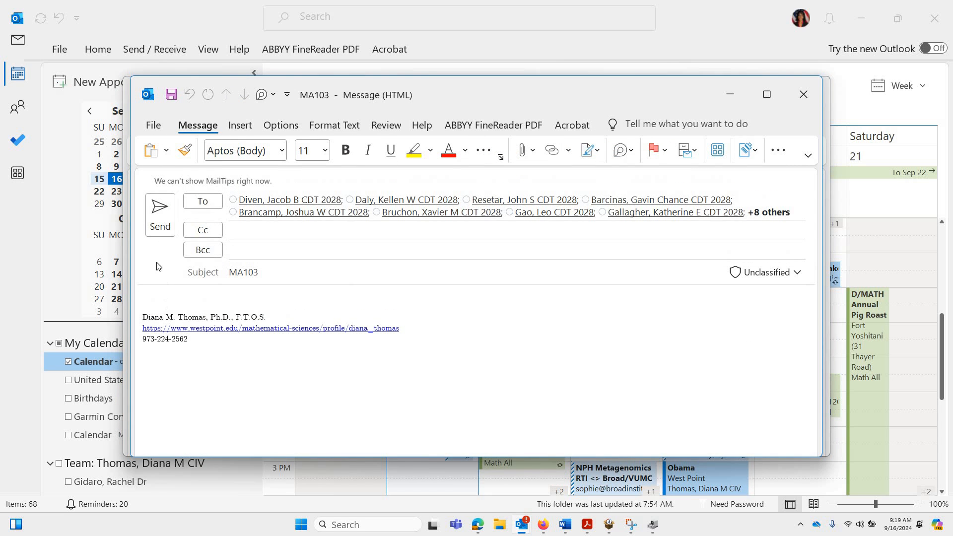
pyautogui.click(165, 222)
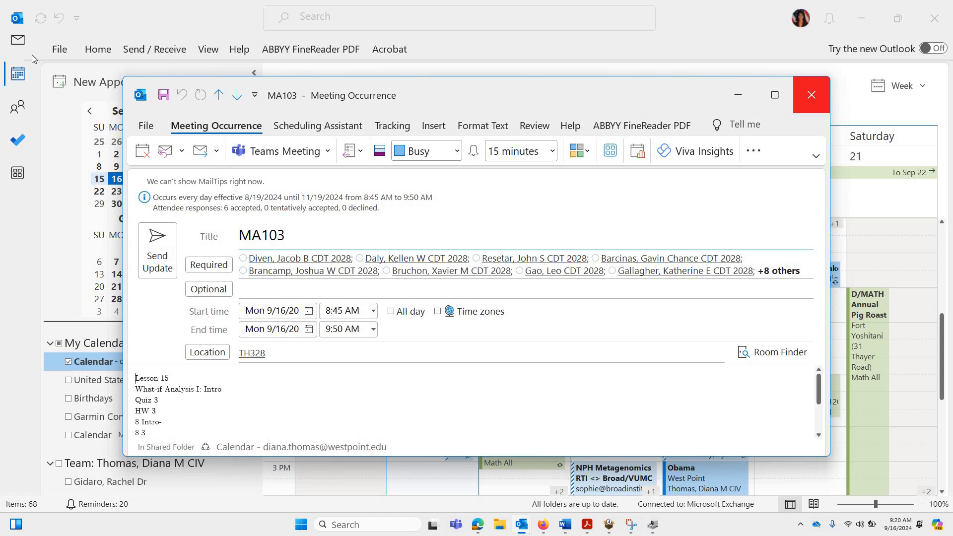
# Close the meeting occurrence and check the Sent Items folder for the message to the class.
pyautogui.click(16, 44)
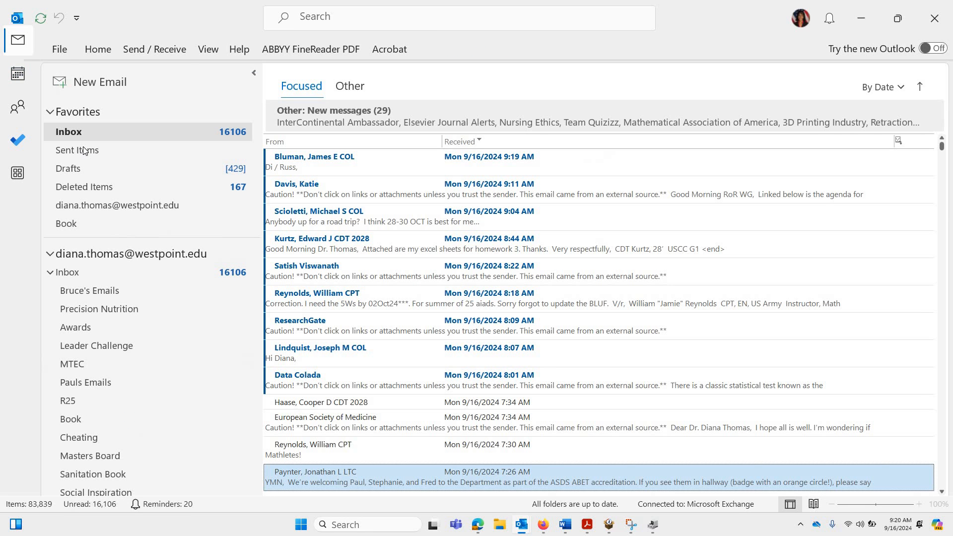
pyautogui.click(83, 147)
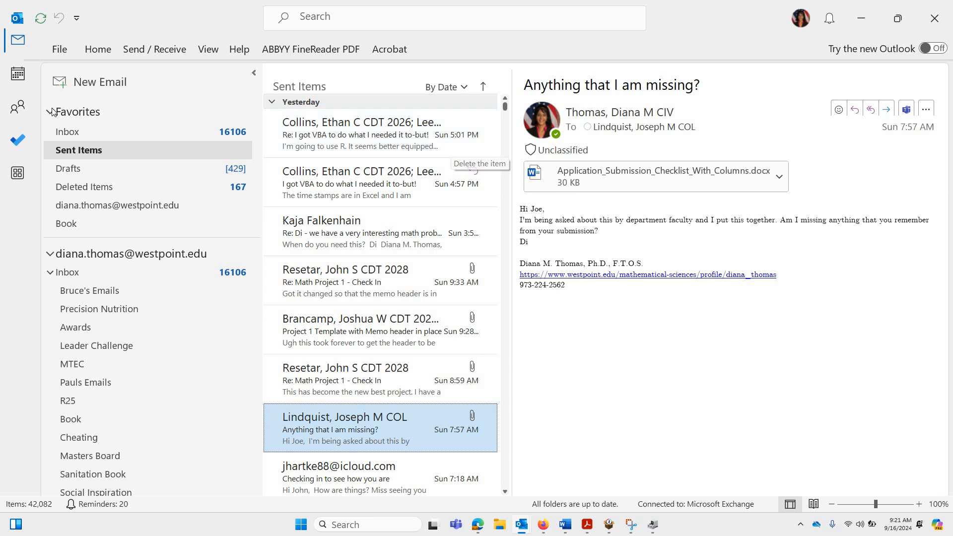
pyautogui.click(17, 74)
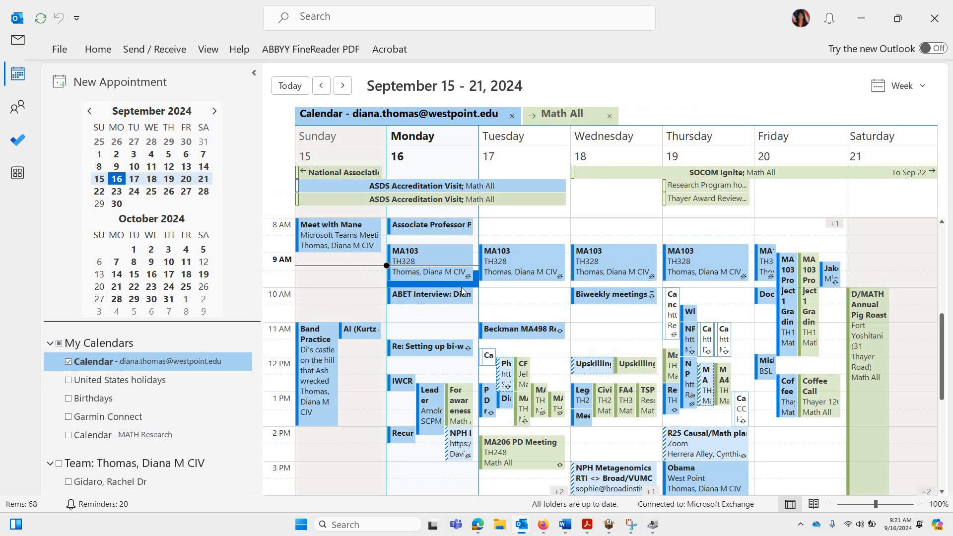
pyautogui.doubleClick(460, 287)
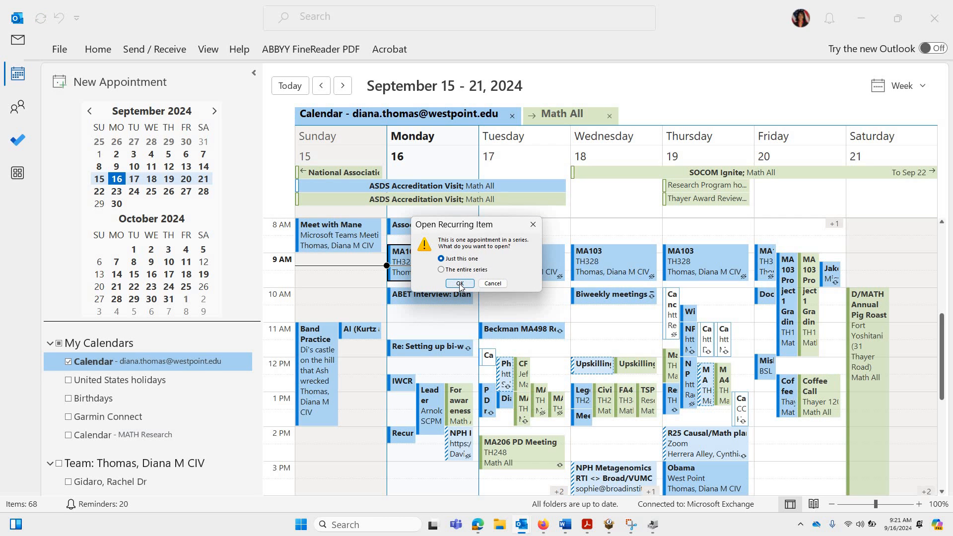
pyautogui.click(460, 283)
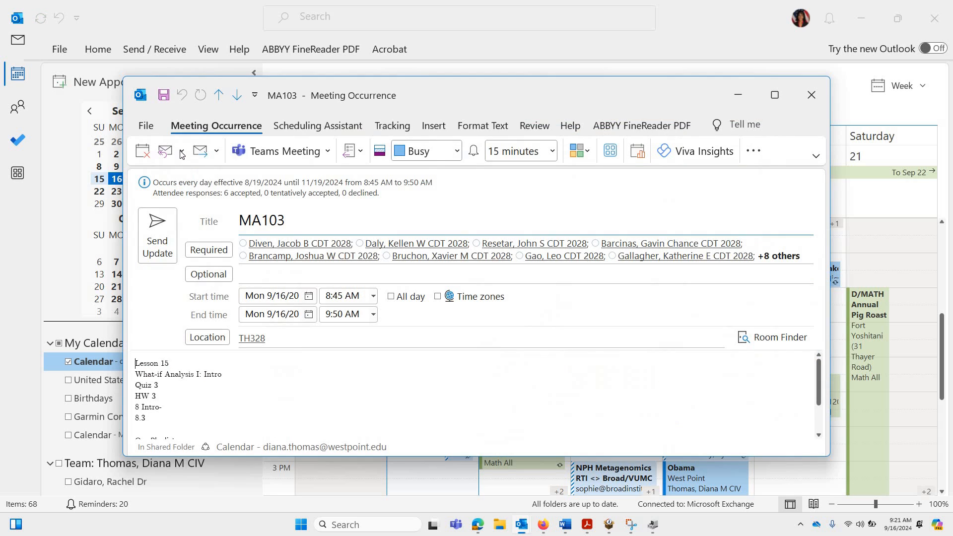
pyautogui.click(182, 152)
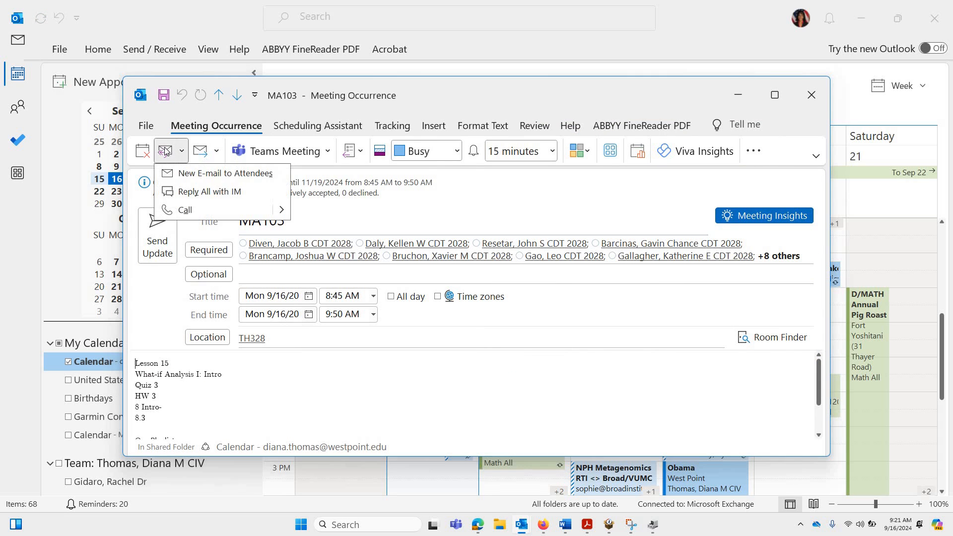
pyautogui.click(209, 173)
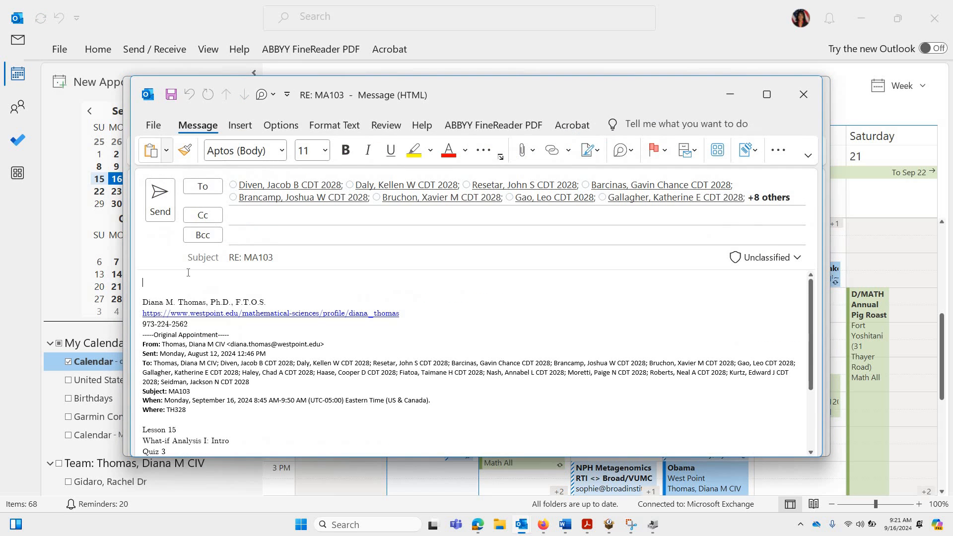
pyautogui.click(161, 197)
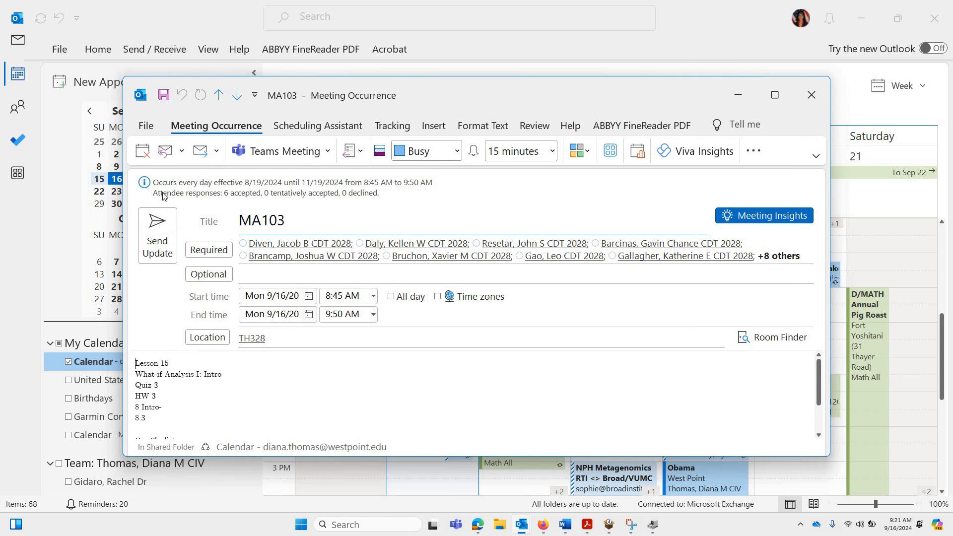